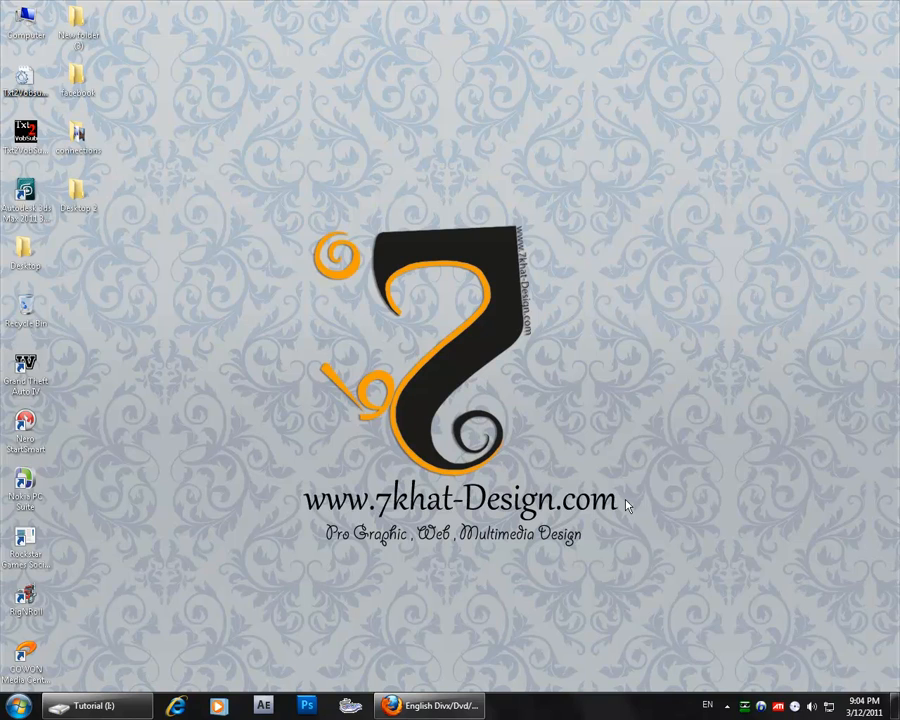
# Step: Start Txt2Vobsub and load the subtitle file Fringe.S03E14.HDTV.XviD-LOL.srt from the Tutorial (I:) drive
pyautogui.click(442, 706)
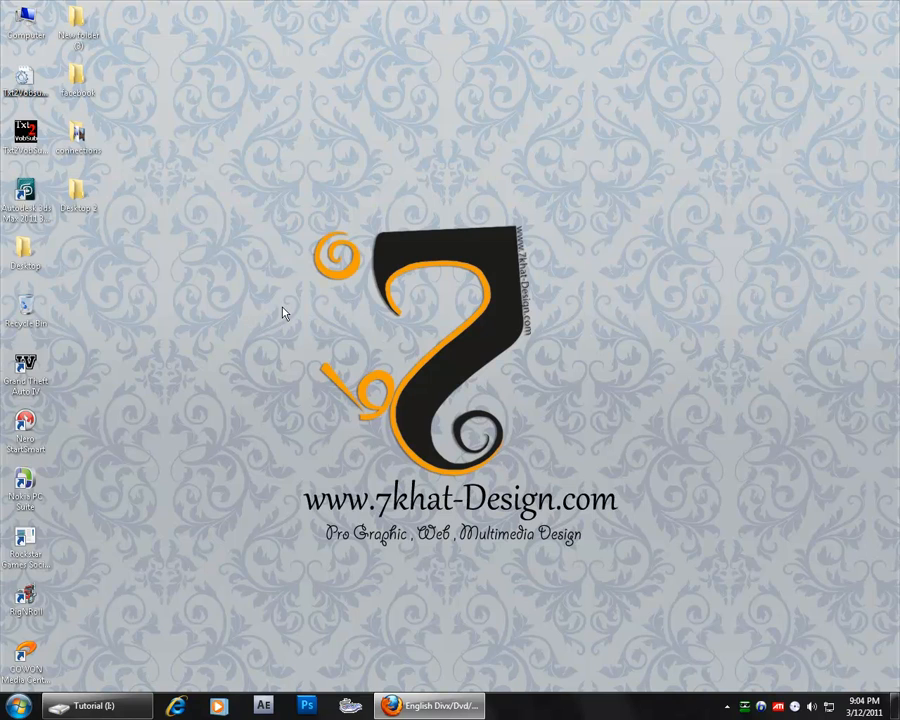
pyautogui.doubleClick(22, 138)
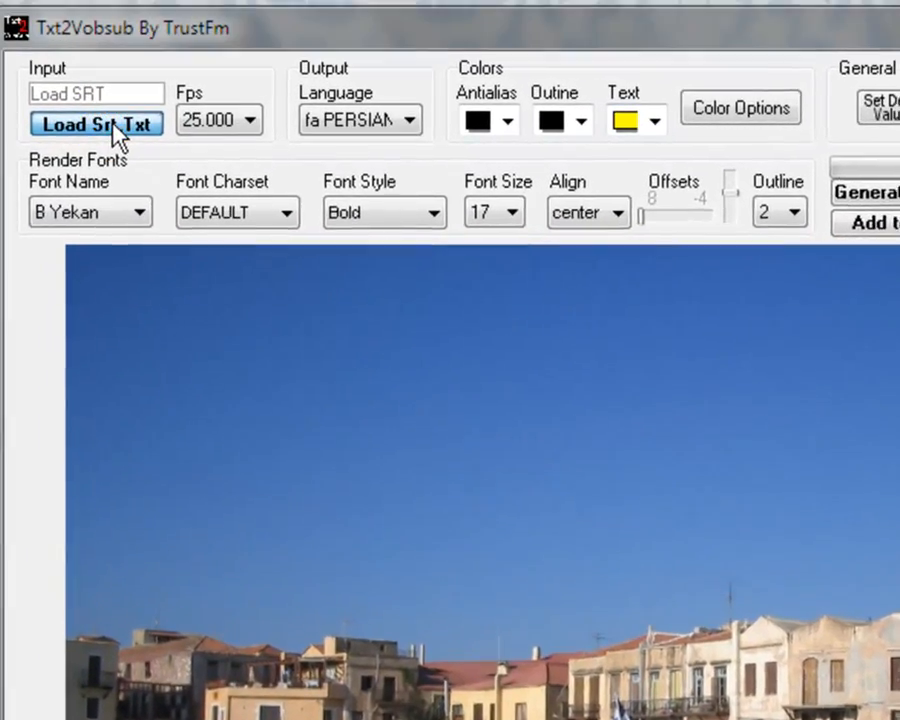
pyautogui.click(143, 127)
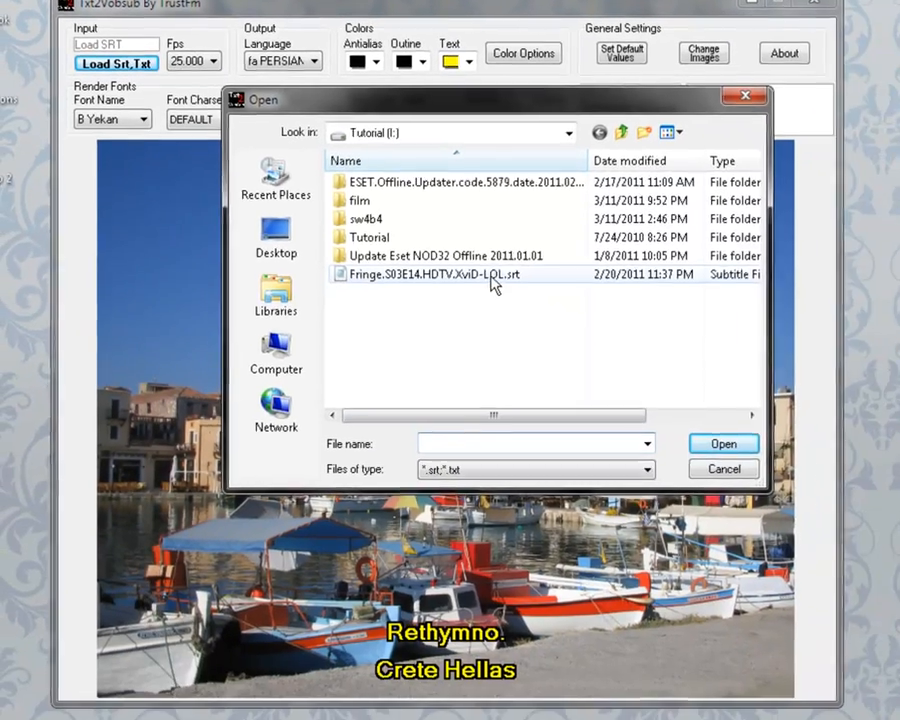
pyautogui.doubleClick(700, 460)
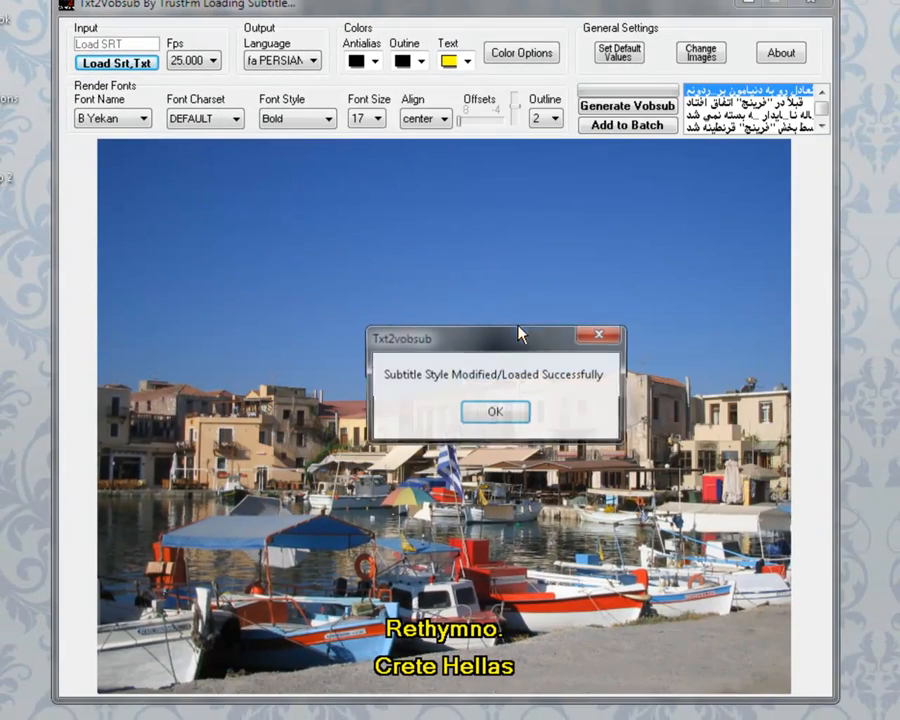
pyautogui.click(490, 410)
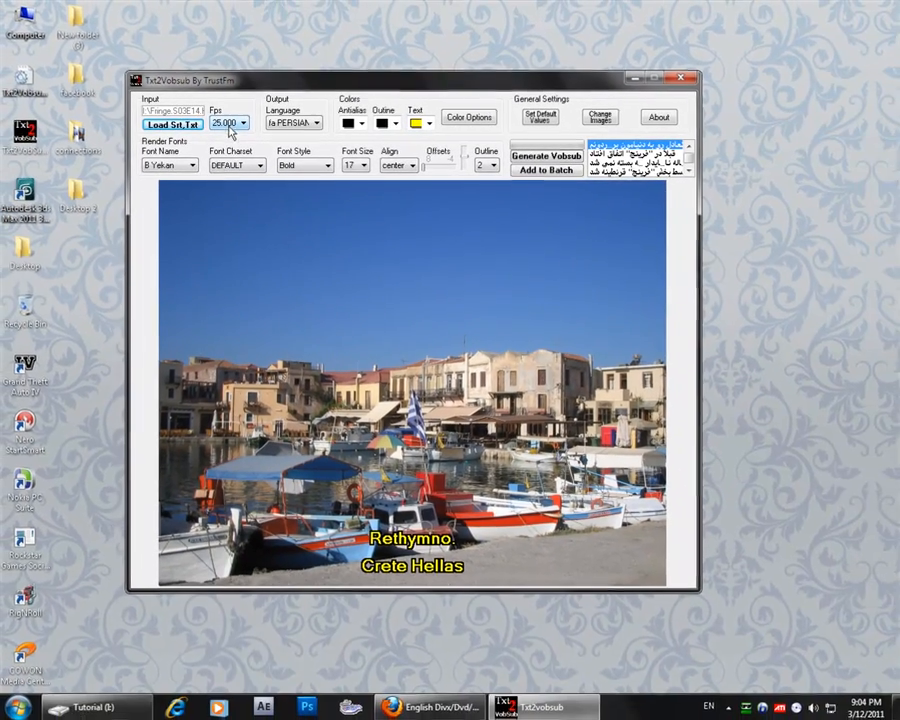
# Step: Open Fringe.S03E14.HDTV.XviD-LOL.mkv from Tutorial (I:) in the media player, check its frame rate in the file properties, and return to Txt2Vobsub
pyautogui.click(88, 705)
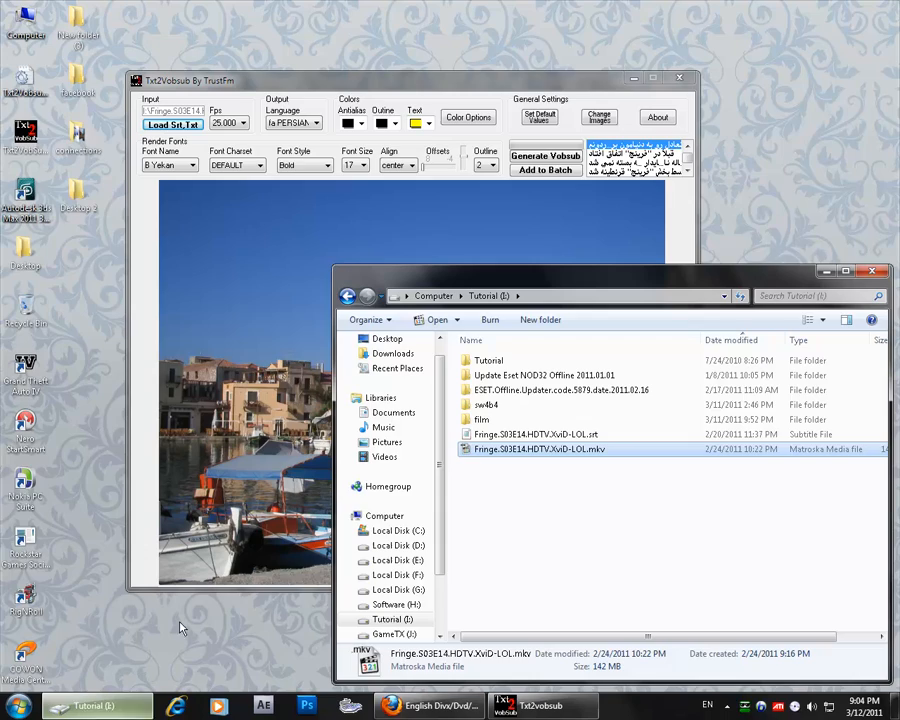
pyautogui.doubleClick(472, 451)
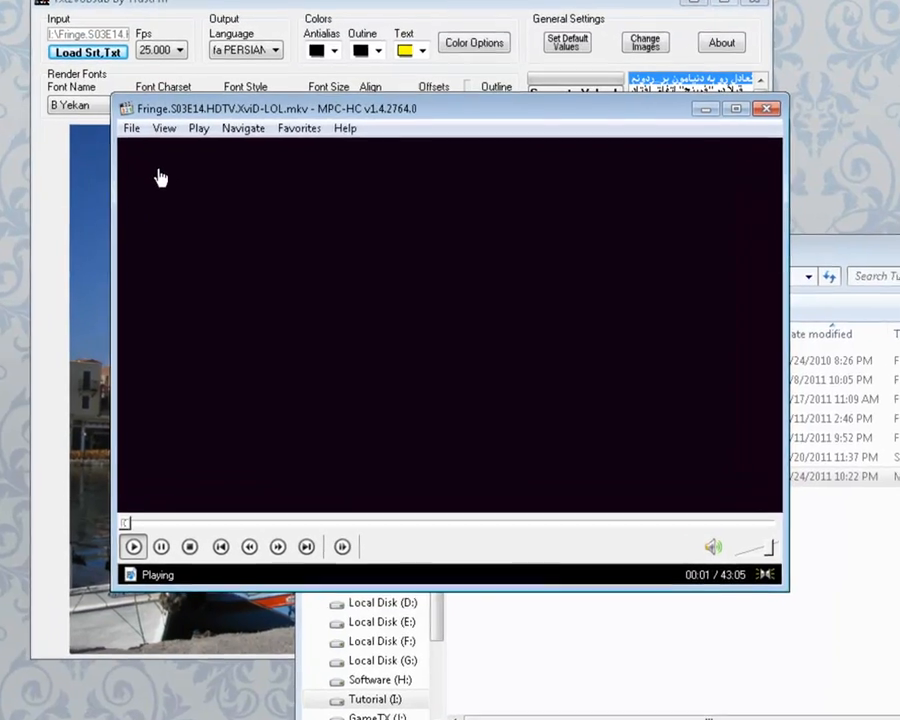
pyautogui.click(229, 218)
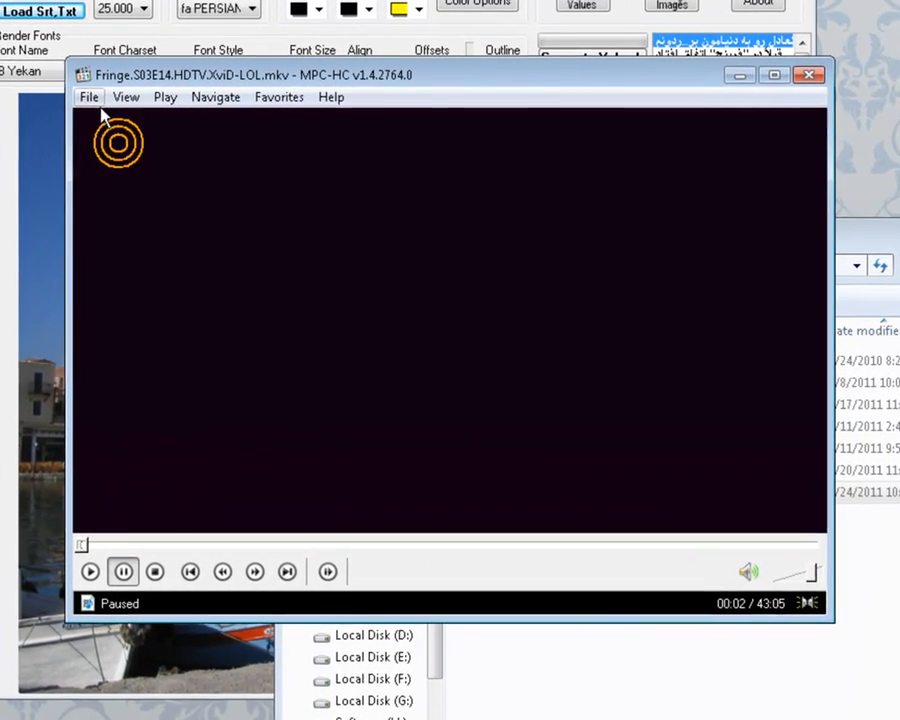
pyautogui.click(102, 106)
pyautogui.click(128, 479)
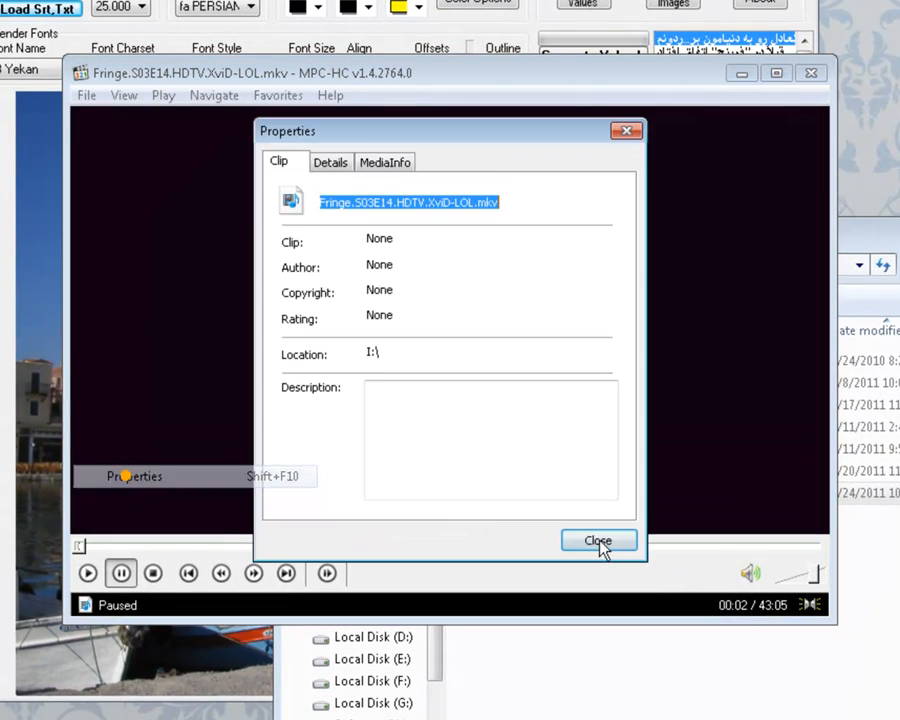
pyautogui.click(334, 170)
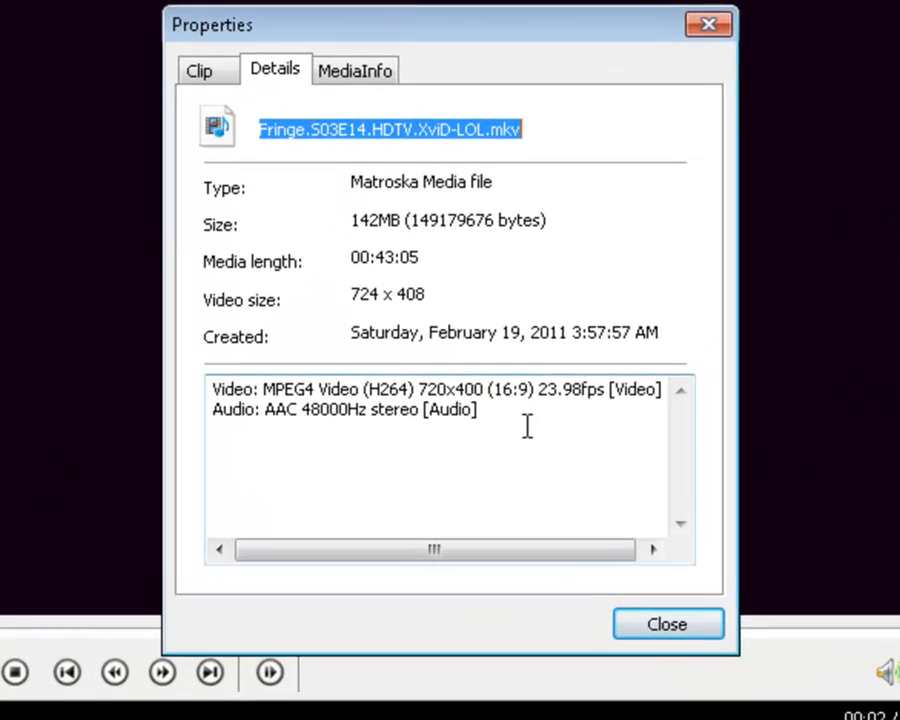
pyautogui.moveTo(538, 389); pyautogui.dragTo(572, 389)
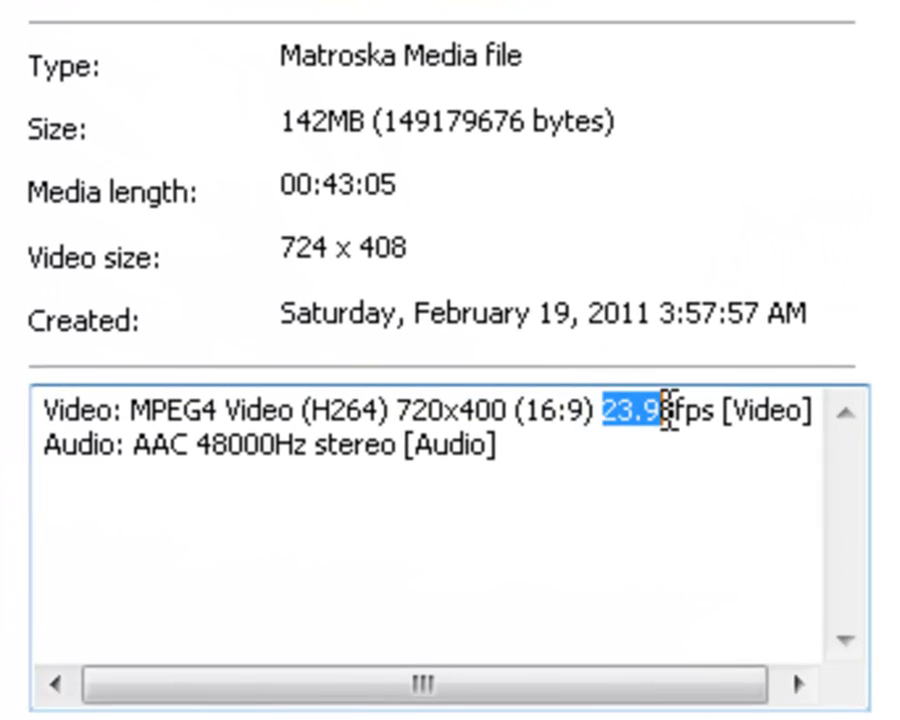
pyautogui.moveTo(668, 411); pyautogui.dragTo(717, 412)
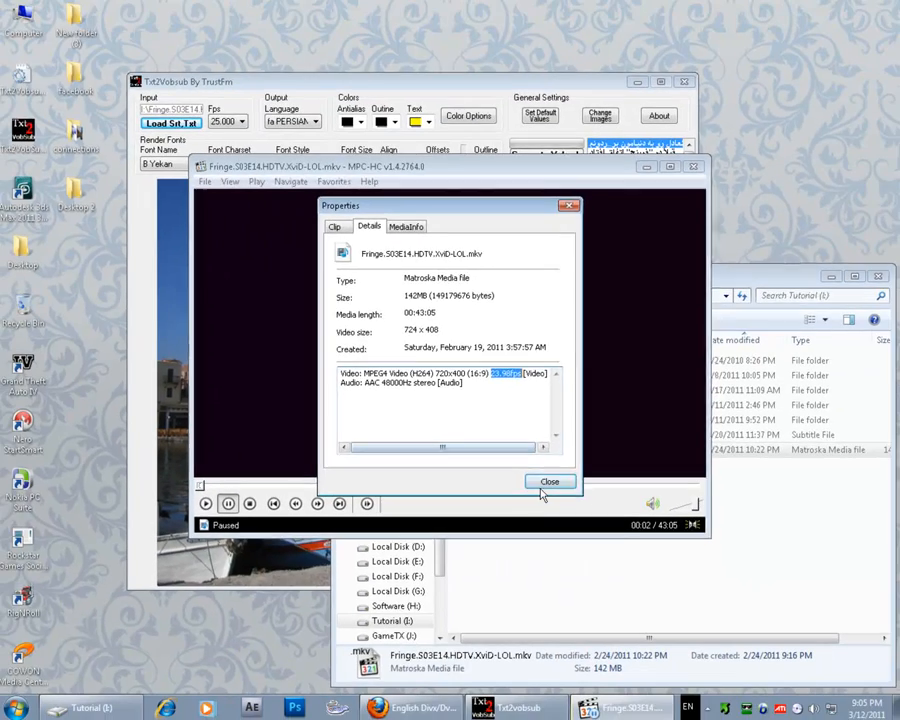
pyautogui.click(549, 483)
pyautogui.click(690, 167)
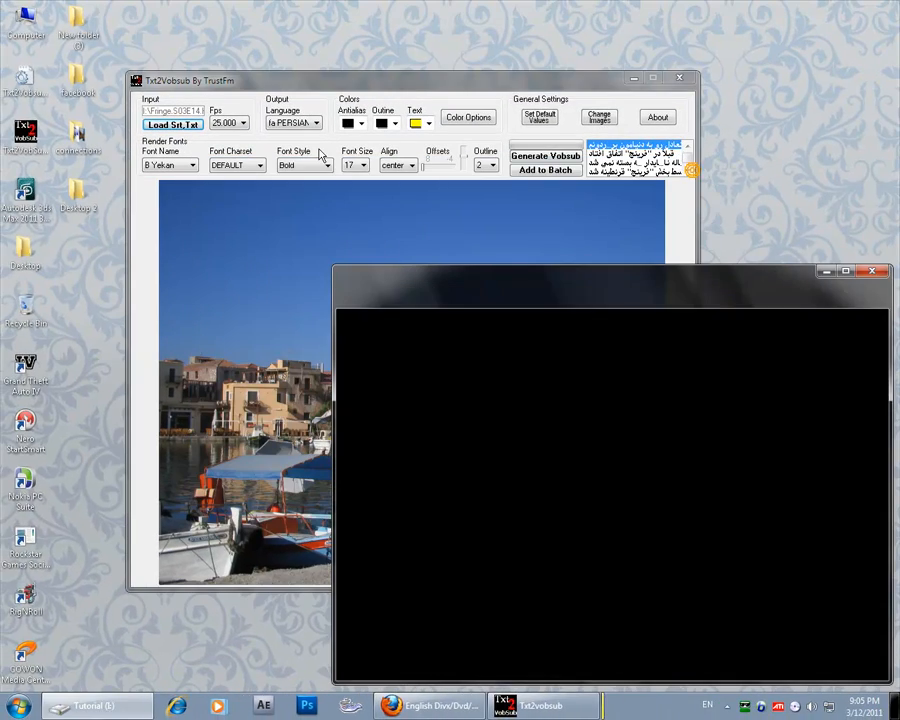
pyautogui.click(843, 274)
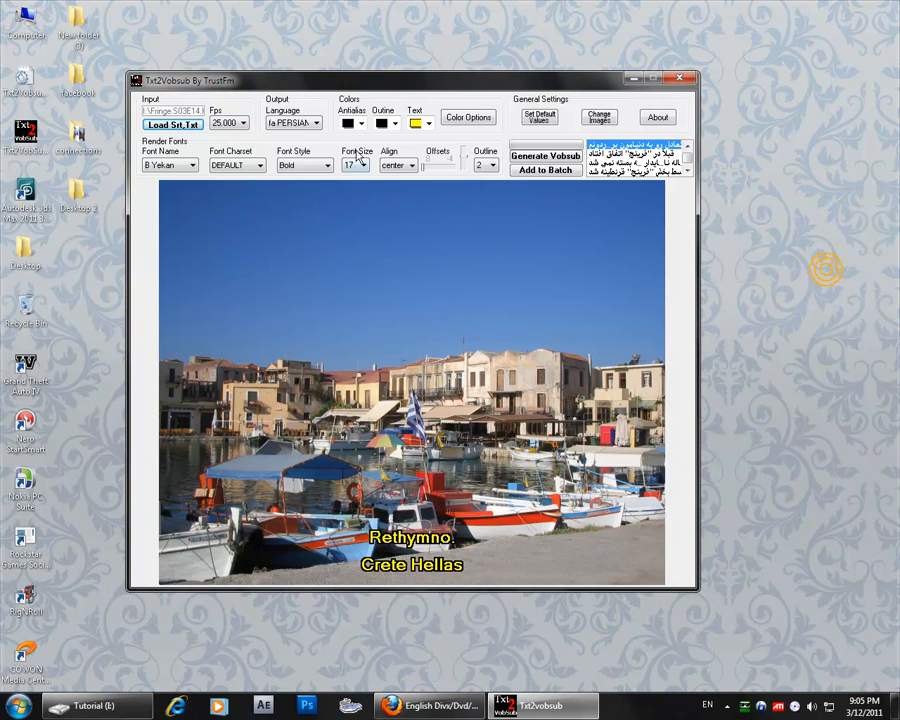
# Step: Set the subtitle frame rate to 23.976 fps and keep fa PERSIAN as the output language
pyautogui.click(236, 126)
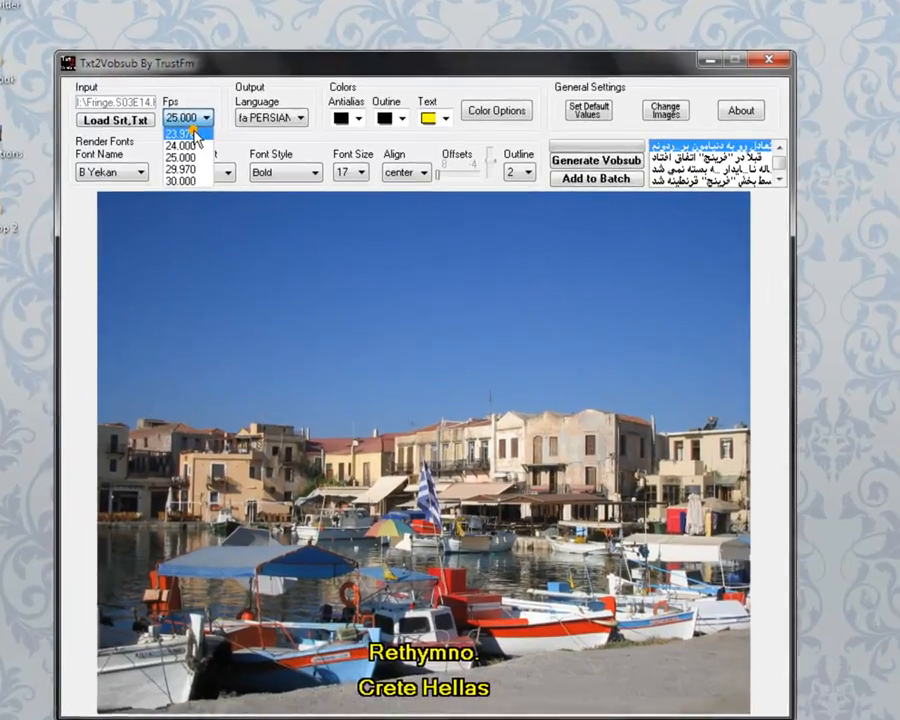
pyautogui.click(182, 134)
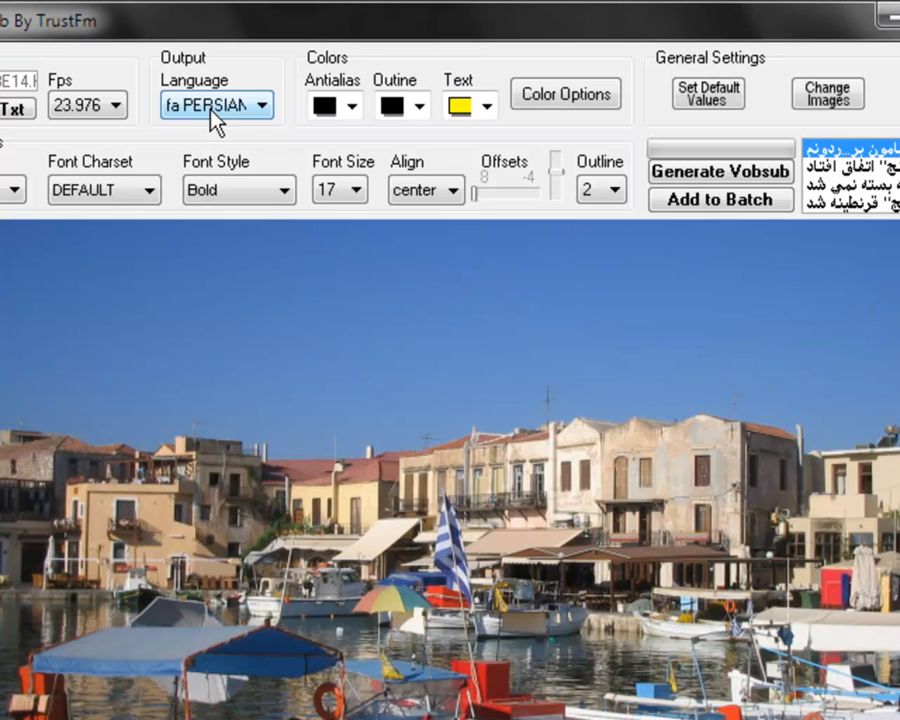
pyautogui.click(214, 120)
pyautogui.click(211, 119)
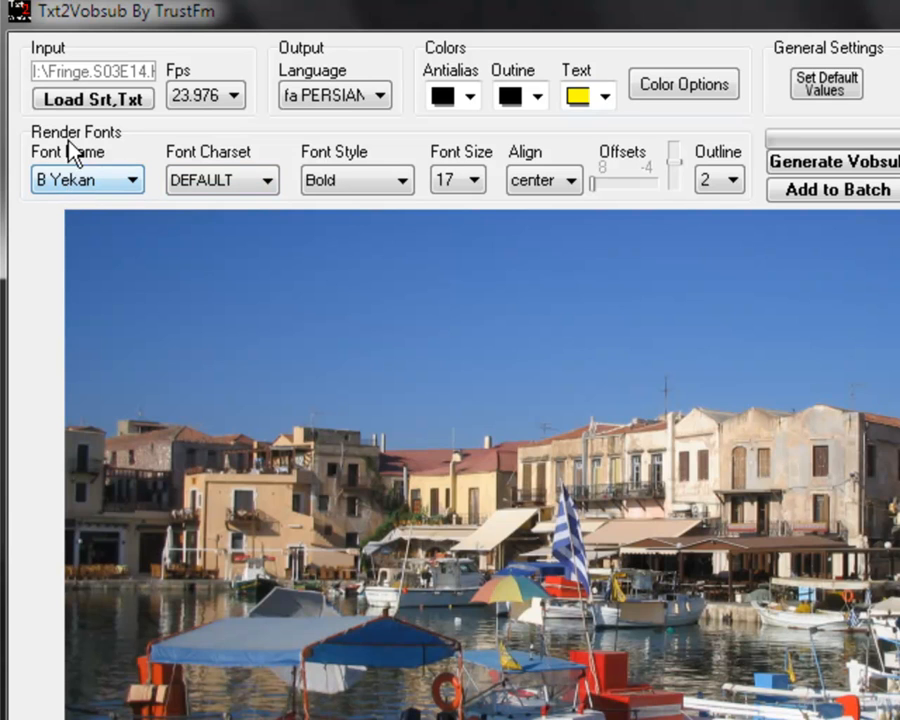
# Step: Review the available font names, charsets and styles, keeping B Yekan, DEFAULT and Bold
pyautogui.click(106, 175)
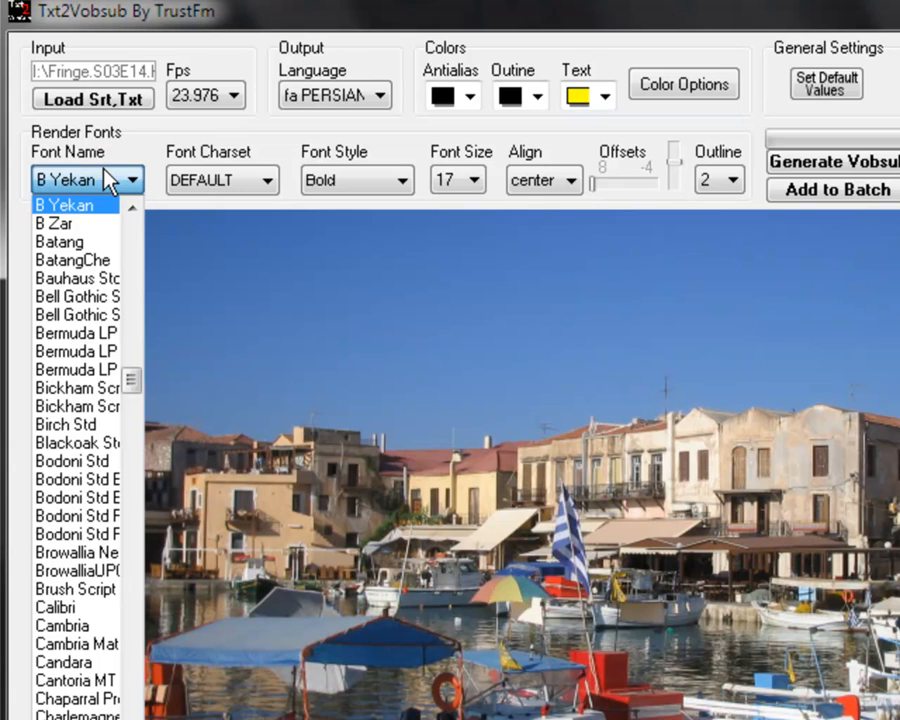
pyautogui.click(106, 176)
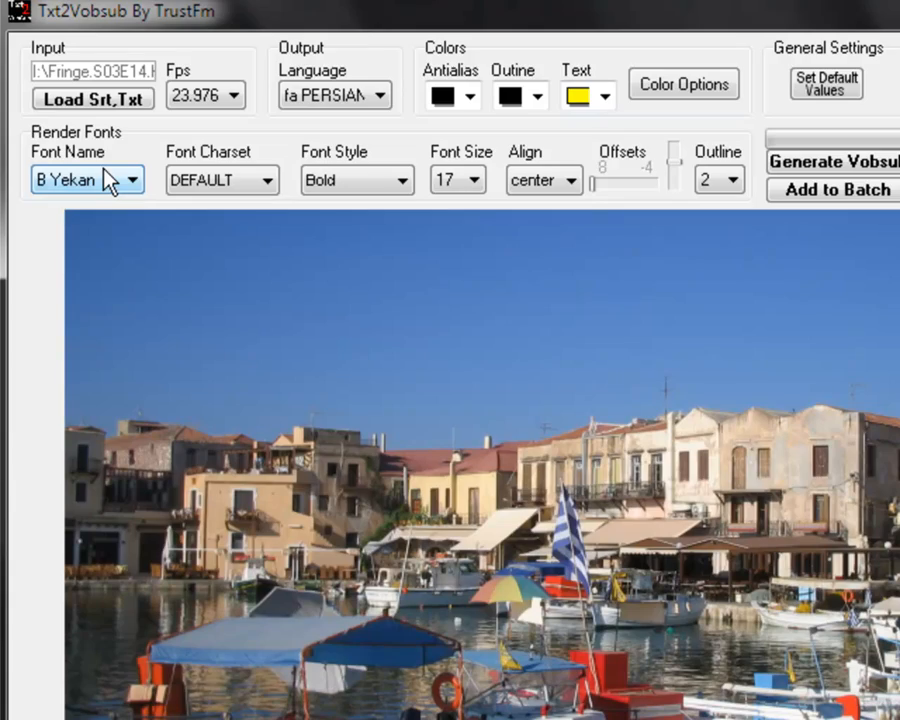
pyautogui.click(215, 182)
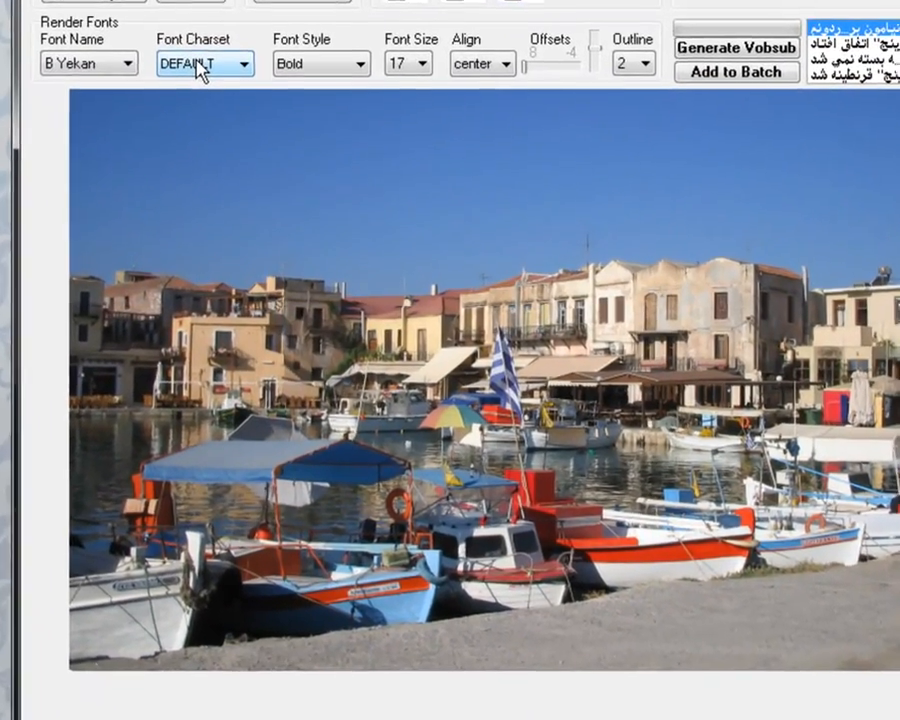
pyautogui.click(218, 123)
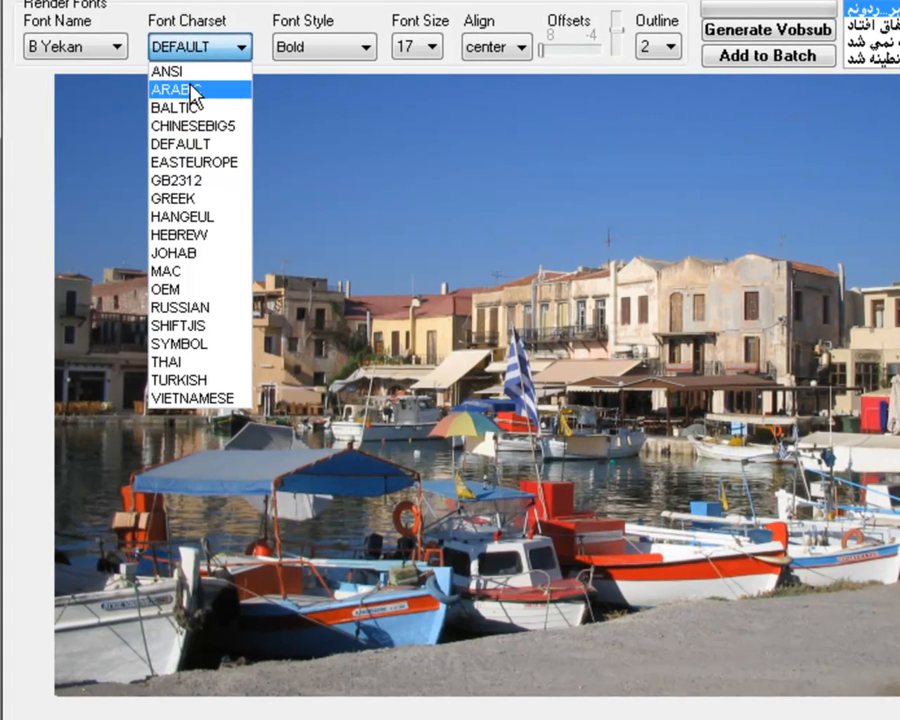
pyautogui.click(207, 18)
pyautogui.press('Tab')
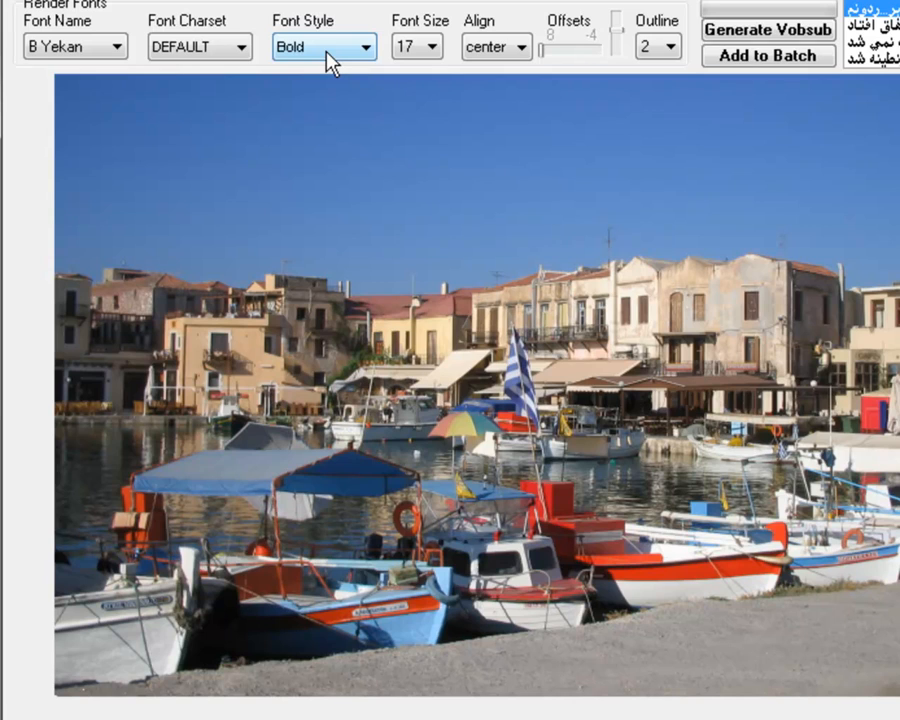
pyautogui.click(326, 55)
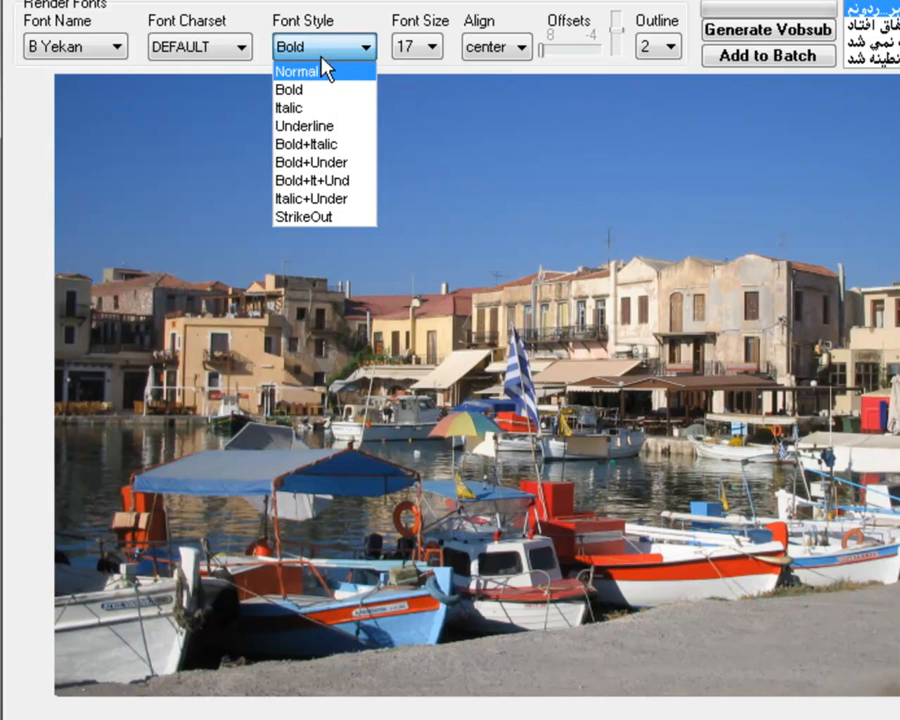
pyautogui.click(325, 30)
# Step: Apply font size 17 to the loaded subtitles
pyautogui.click(425, 45)
pyautogui.click(430, 48)
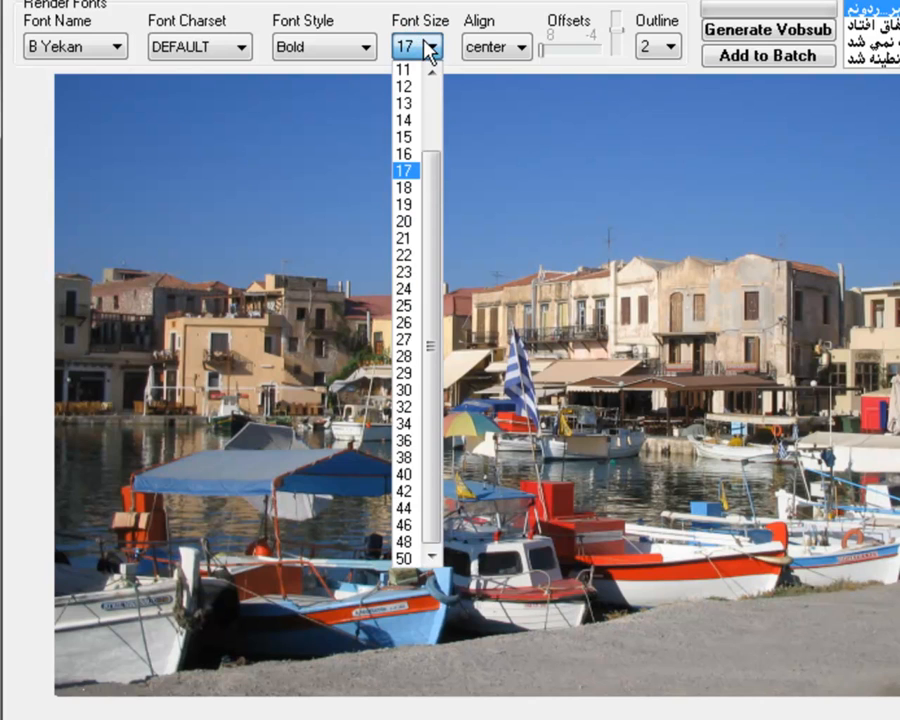
pyautogui.moveTo(434, 185)
pyautogui.mouseDown()
pyautogui.moveTo(446, 110)
pyautogui.moveTo(436, 201)
pyautogui.mouseUp()
pyautogui.click(408, 172)
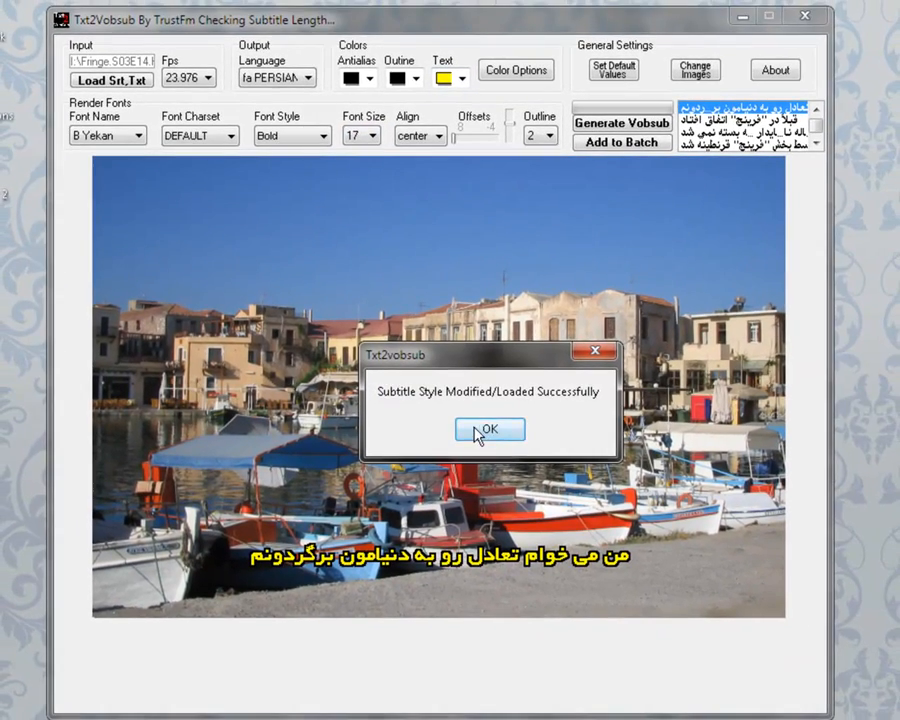
pyautogui.click(480, 431)
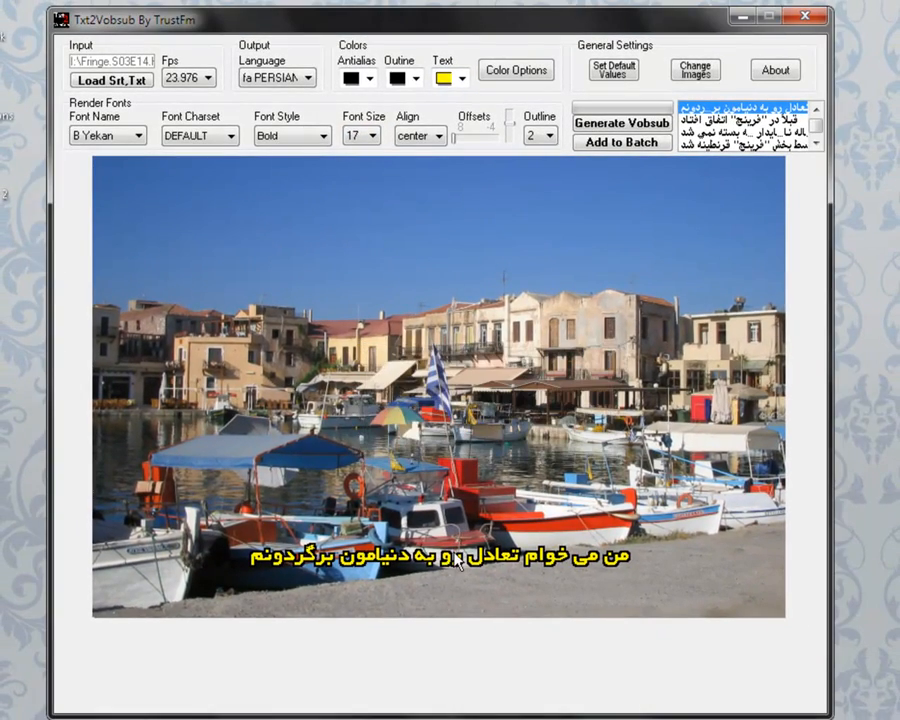
# Step: Preview the second and fourth subtitle lines on the sample image and generate the VobSub files
pyautogui.click(705, 118)
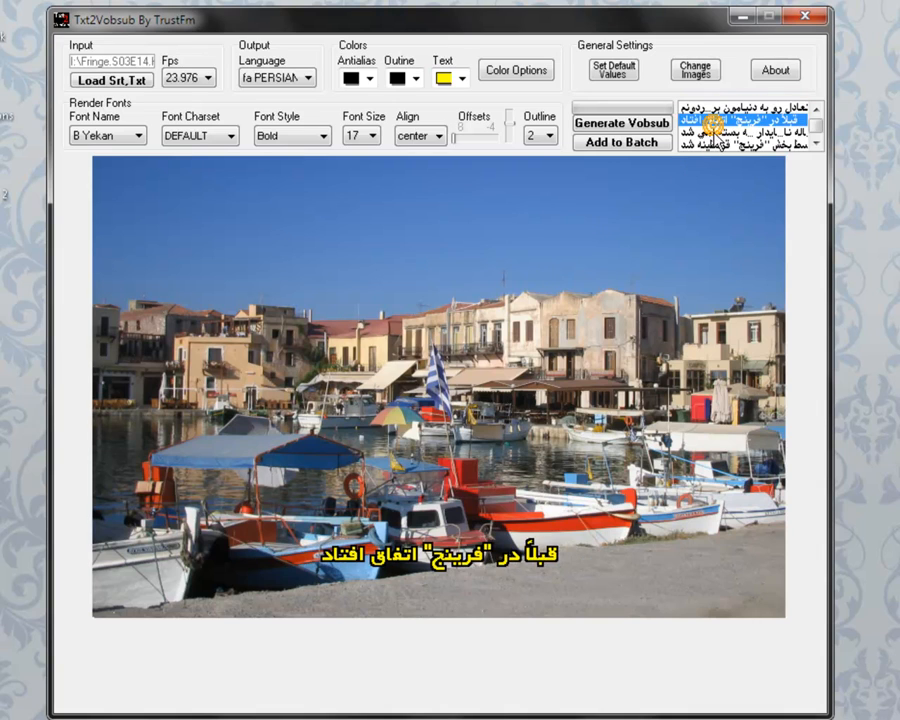
pyautogui.click(715, 145)
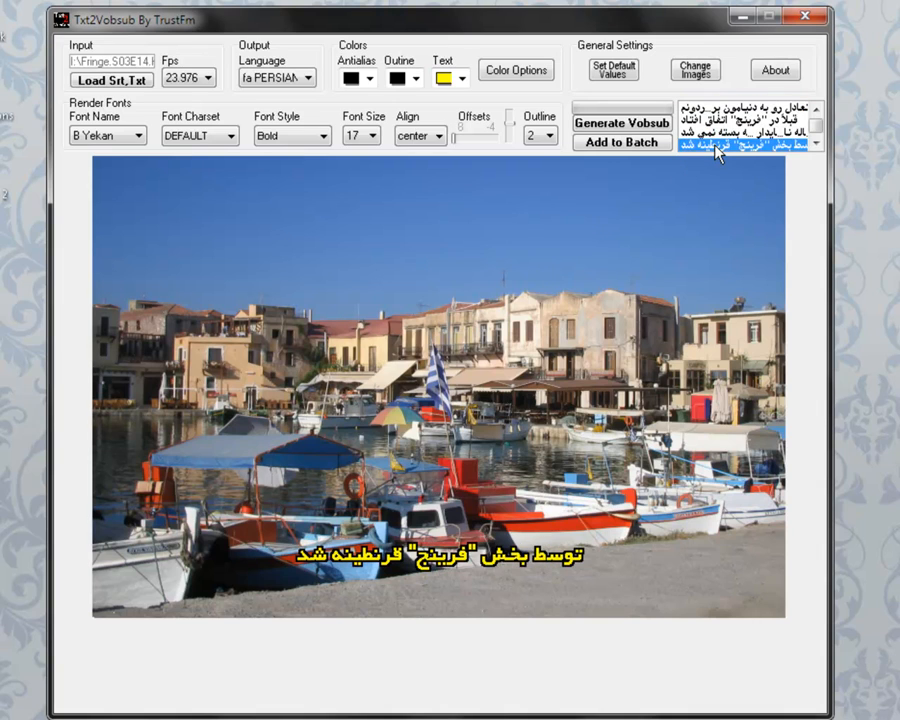
pyautogui.click(645, 124)
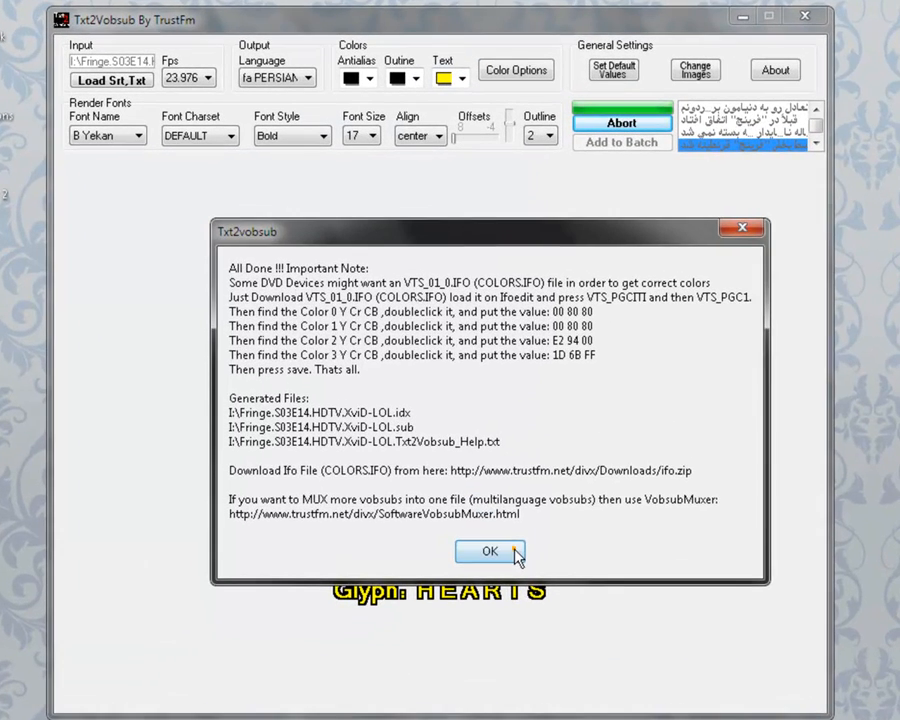
pyautogui.click(516, 553)
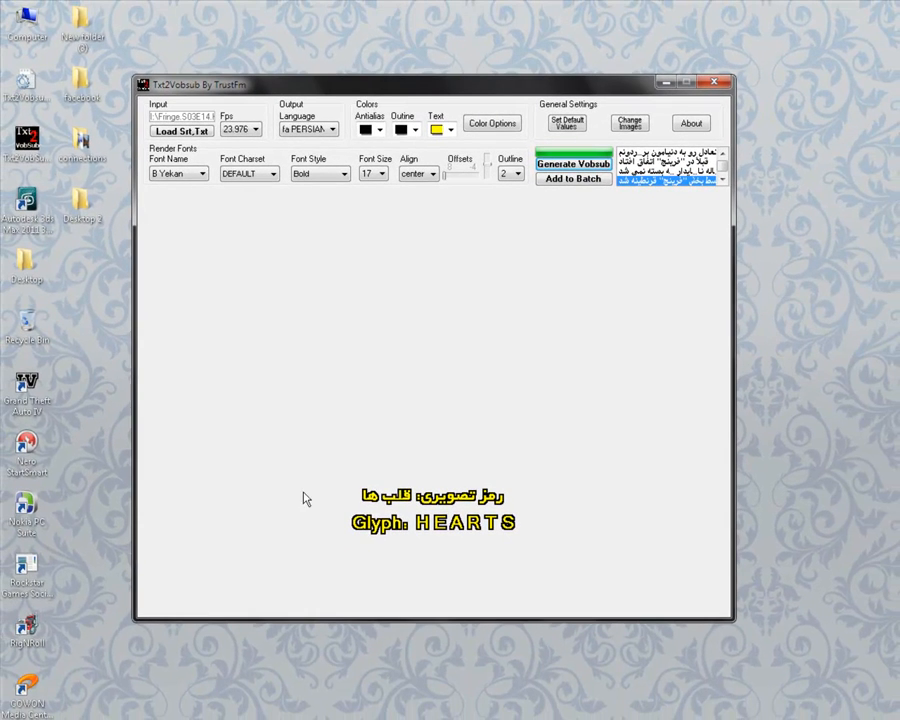
# Step: Examine the generated .idx and .sub files for Fringe.S03E14.HDTV.XviD-LOL on the Tutorial (I:) drive
pyautogui.click(108, 716)
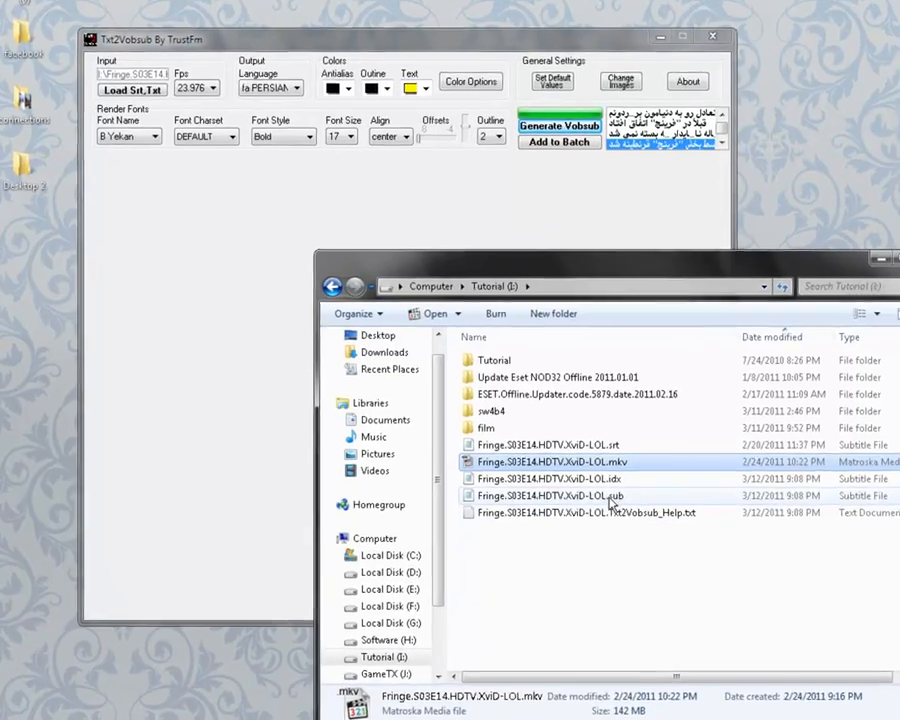
pyautogui.click(620, 505)
pyautogui.click(577, 450)
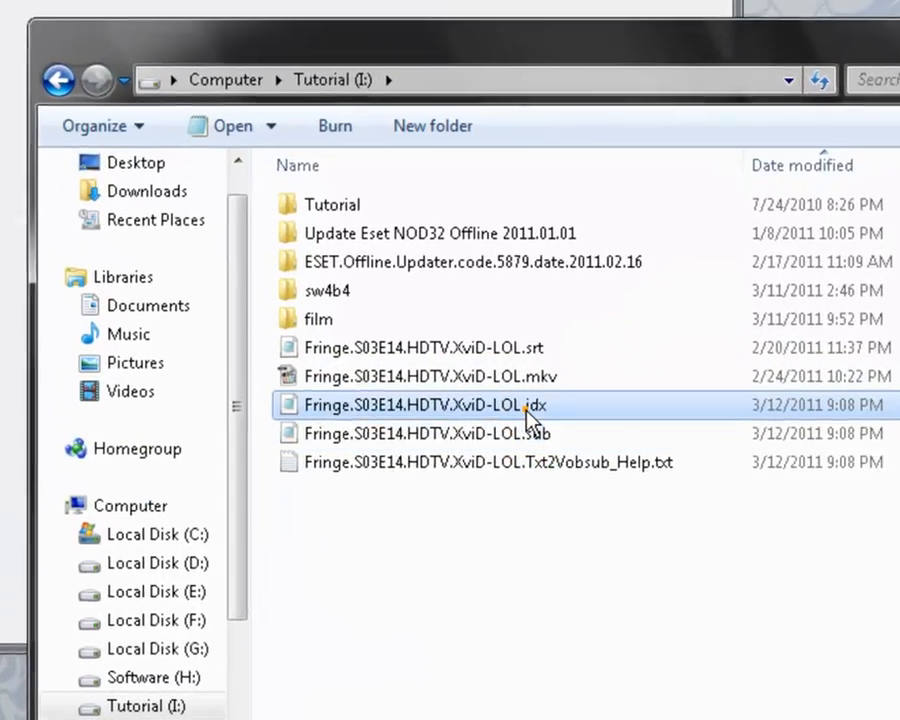
pyautogui.click(579, 472)
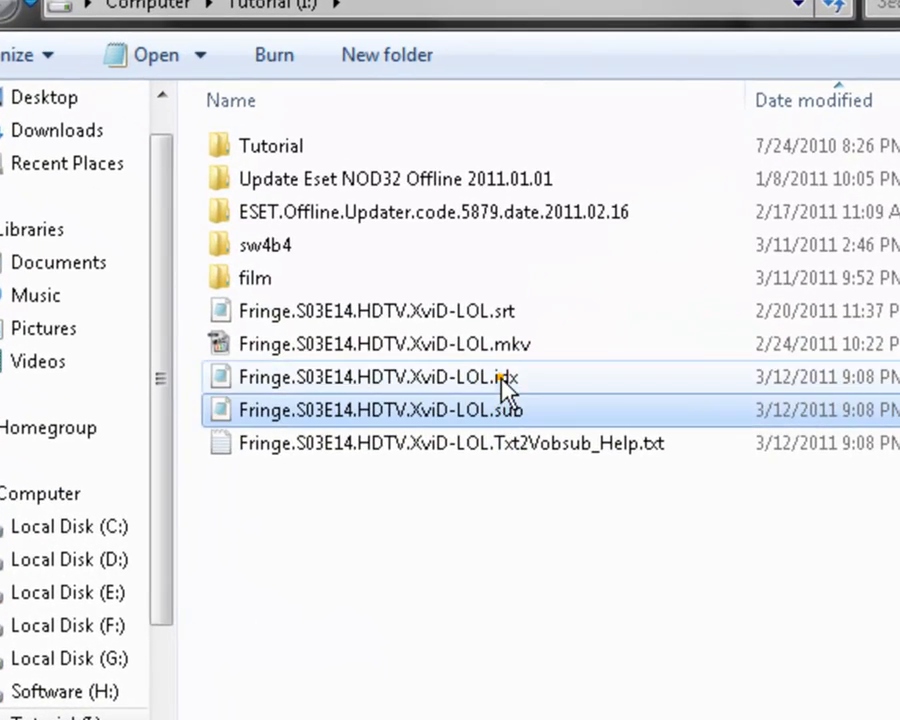
pyautogui.click(508, 378)
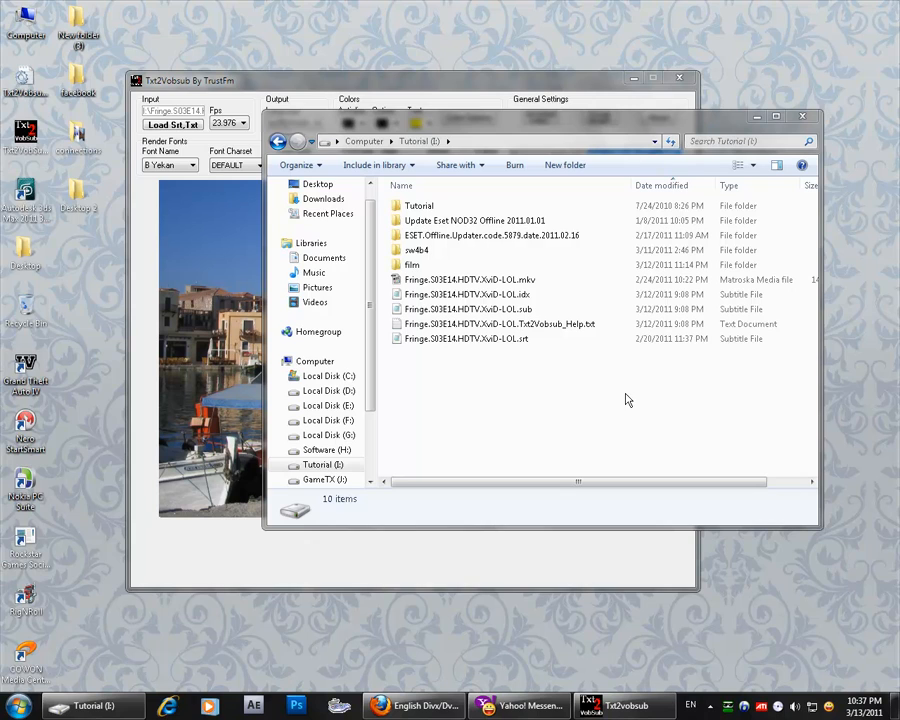
# Step: Delete the original subtitle file Fringe.S03E14.HDTV.XviD-LOL.srt to the Recycle Bin
pyautogui.click(512, 341)
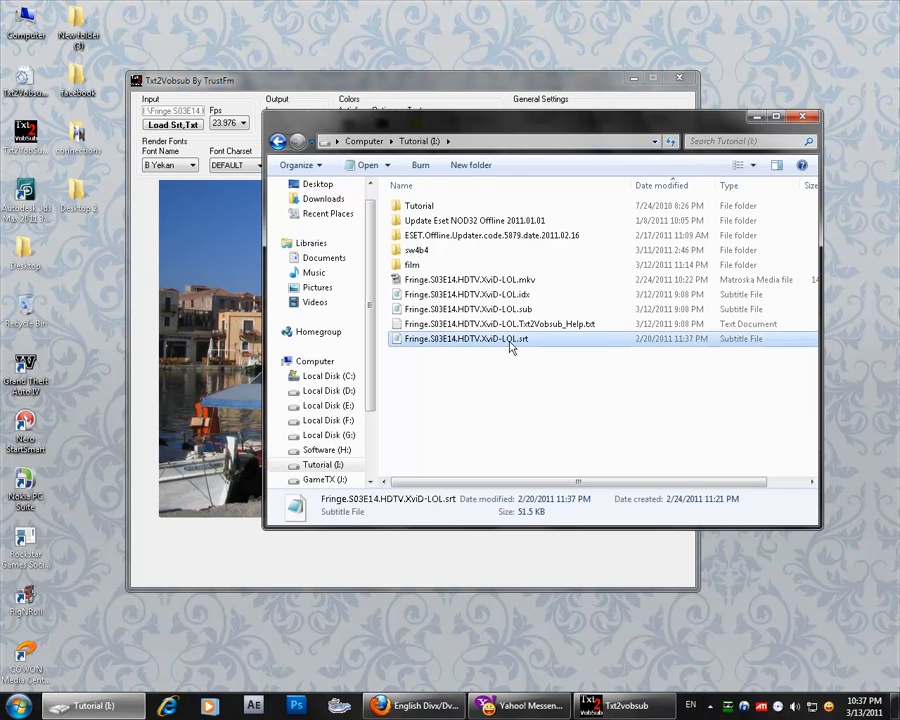
pyautogui.press('Delete')
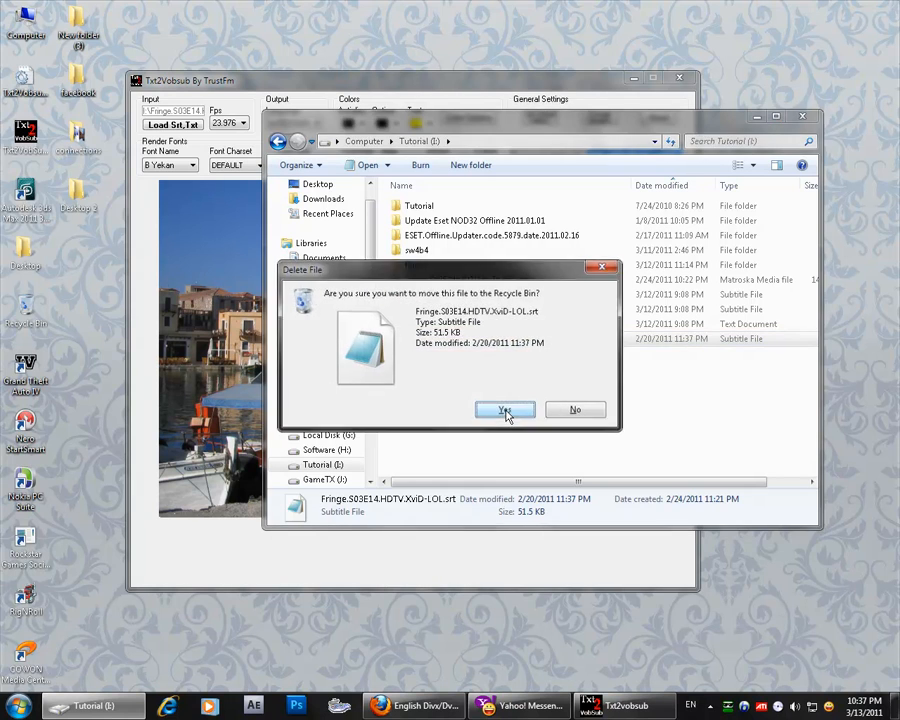
pyautogui.click(505, 411)
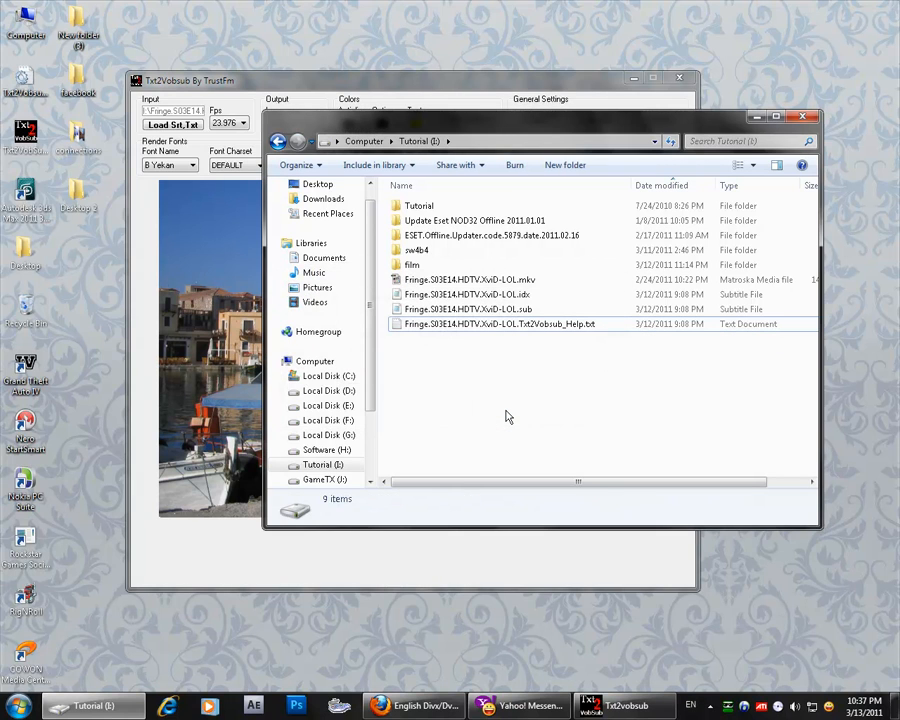
# Step: Play Fringe.S03E14.HDTV.XviD-LOL.mkv to check its subtitles, and close the player
pyautogui.click(518, 281)
pyautogui.press('Return')
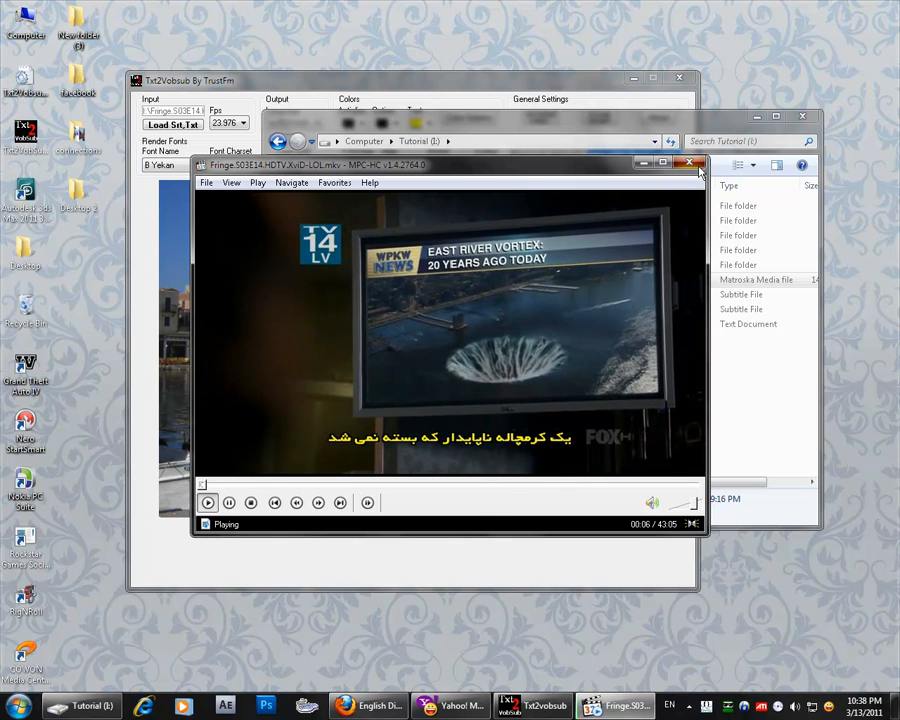
pyautogui.click(697, 166)
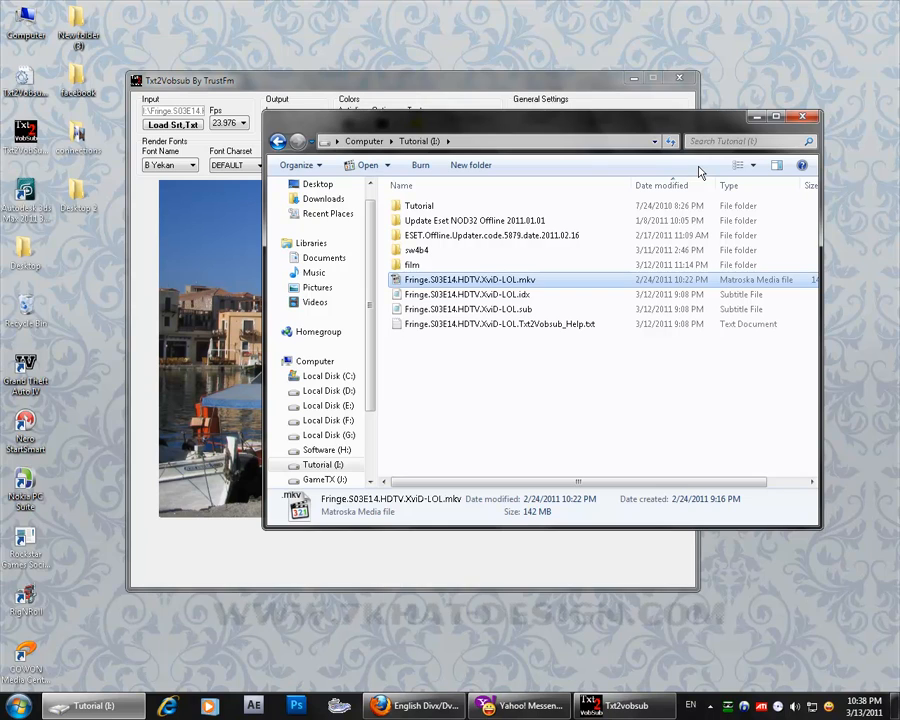